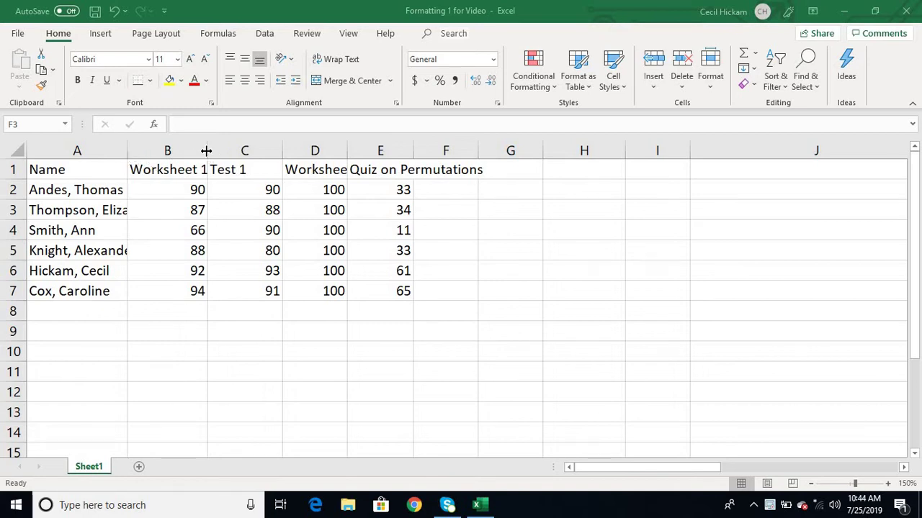
- Widen columns B and A so that the Worksheet 1 heading and all the full names fit
left_click_drag(207, 148, 228, 149)
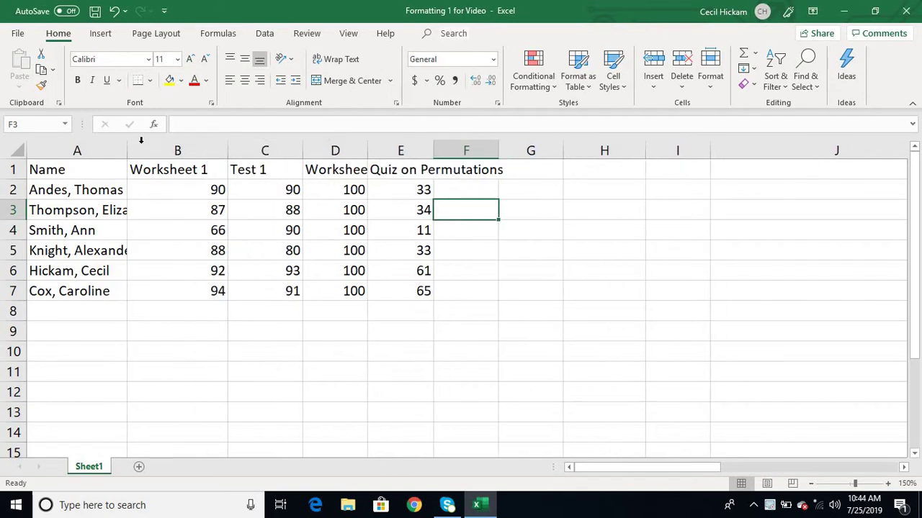
left_click_drag(129, 149, 167, 150)
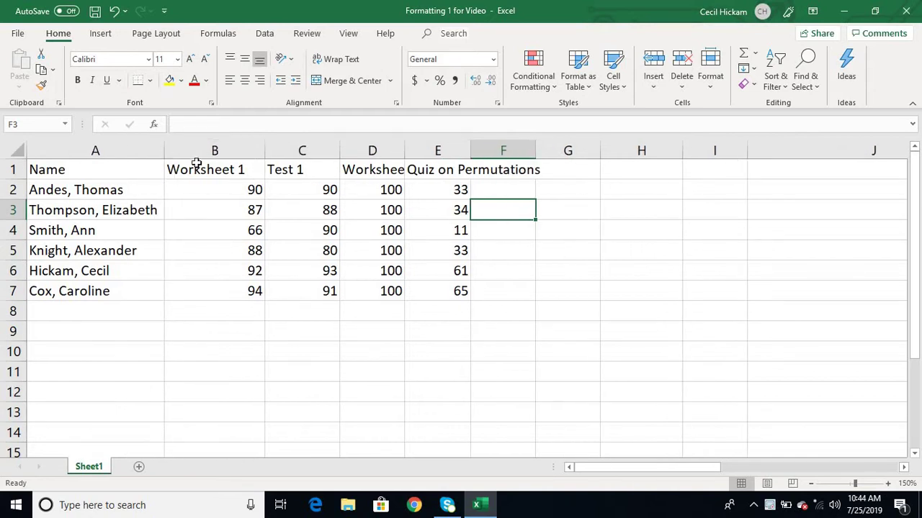
- AutoFit the width of column E to the Quiz on Permutations heading
left_click(452, 148)
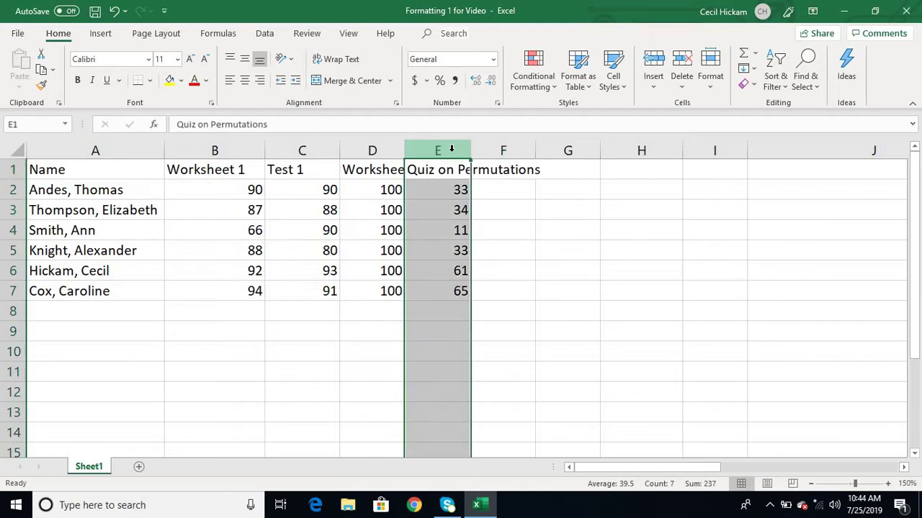
left_click(711, 95)
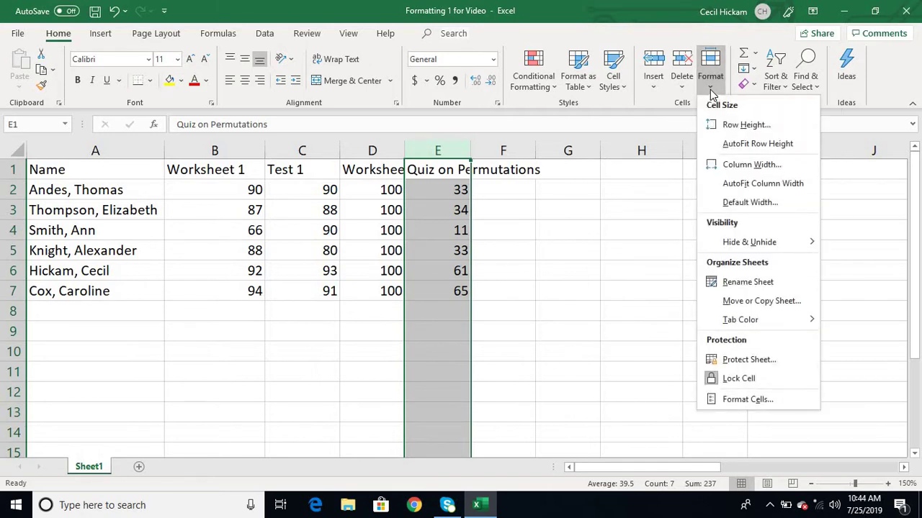
left_click(738, 186)
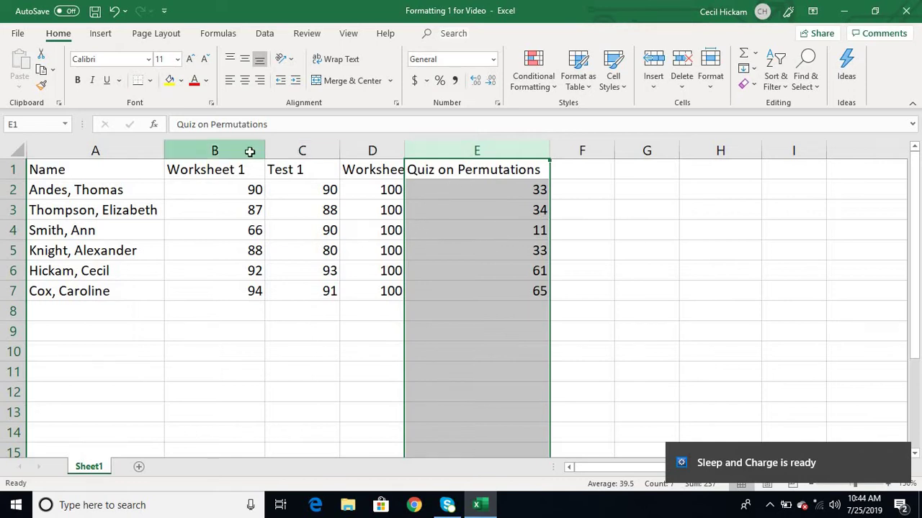
- AutoFit the widths of columns B through D together, then deselect them
left_click_drag(247, 151, 357, 150)
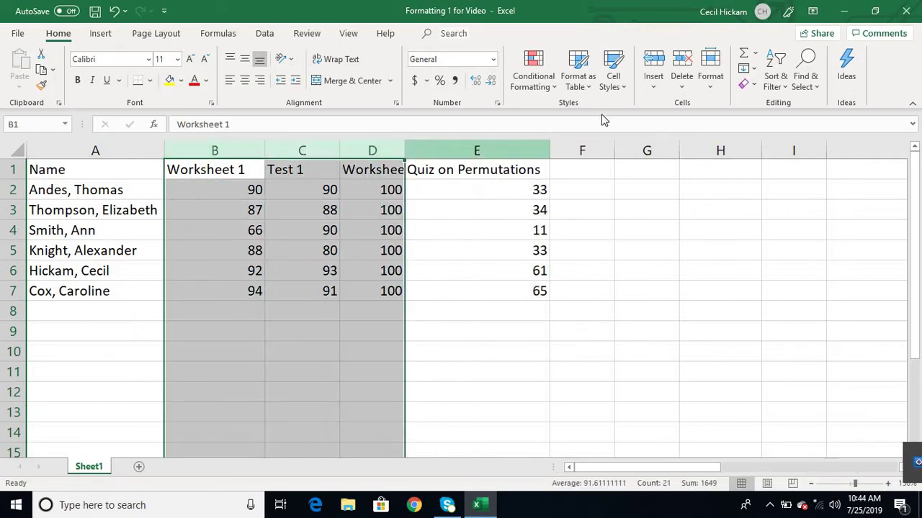
left_click(711, 89)
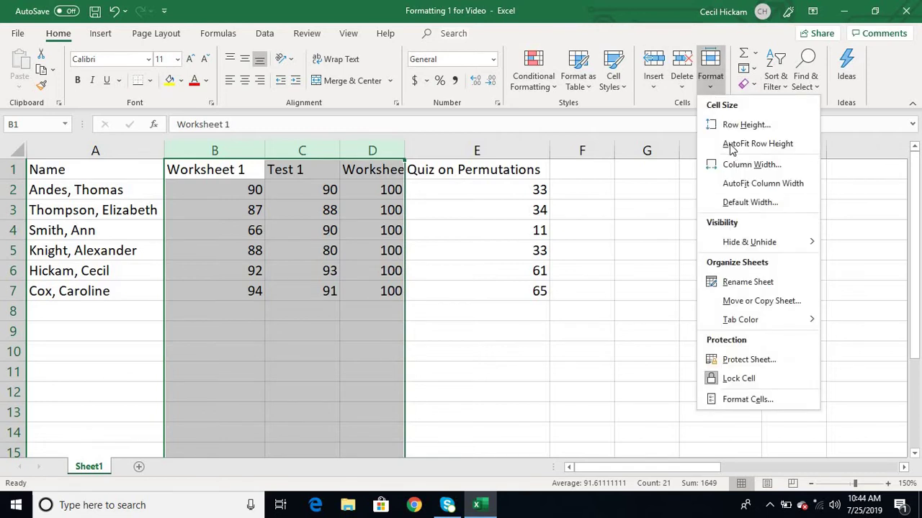
left_click(731, 183)
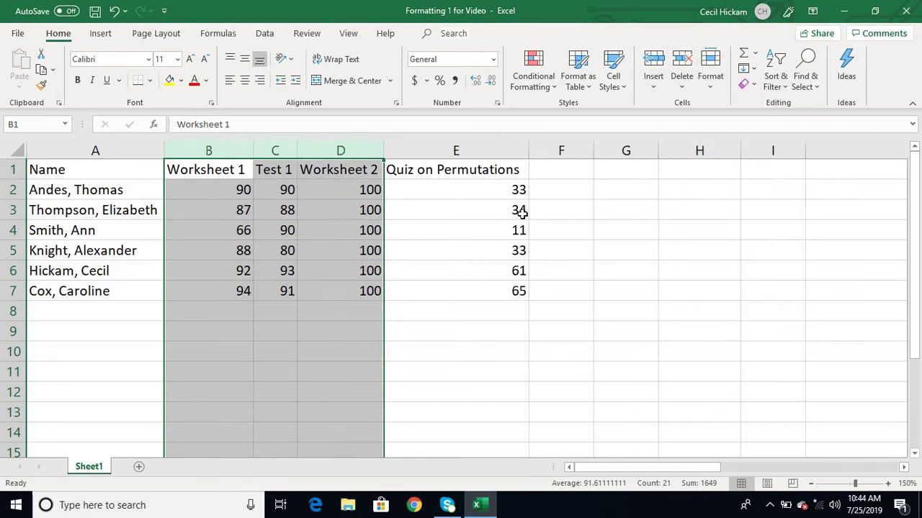
left_click(463, 247)
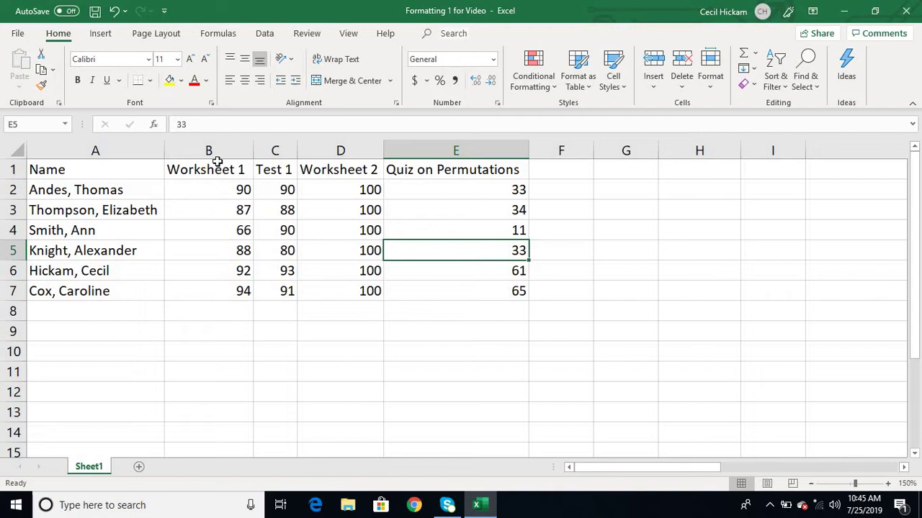
- Centre the contents of columns B through E, trying left alignment briefly before returning to centred
left_click_drag(215, 150, 422, 154)
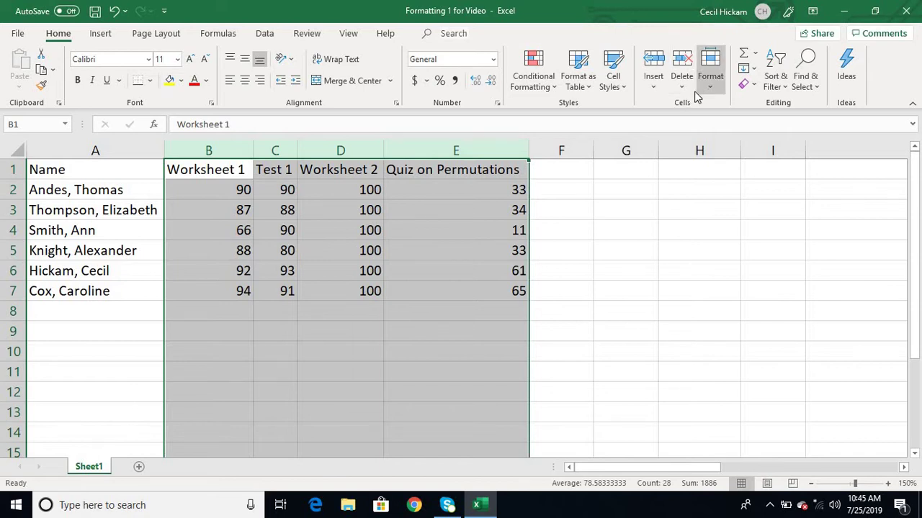
left_click(244, 81)
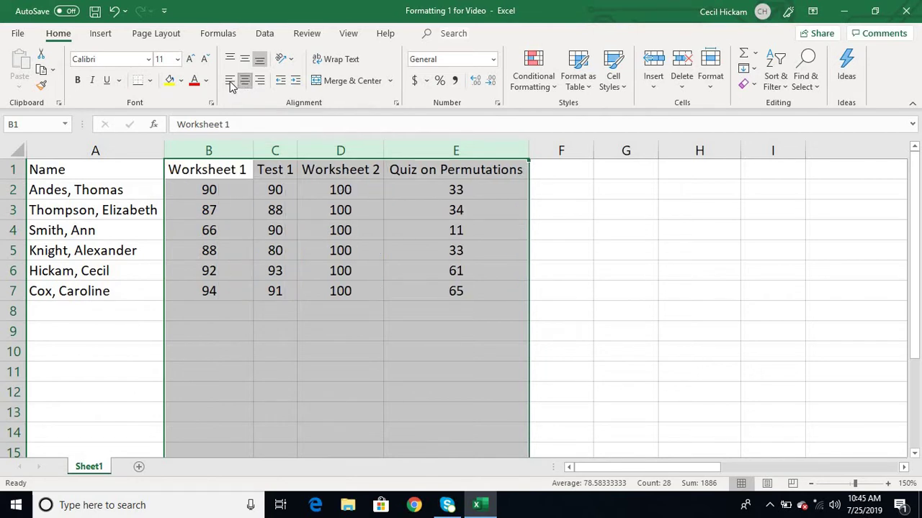
left_click(229, 81)
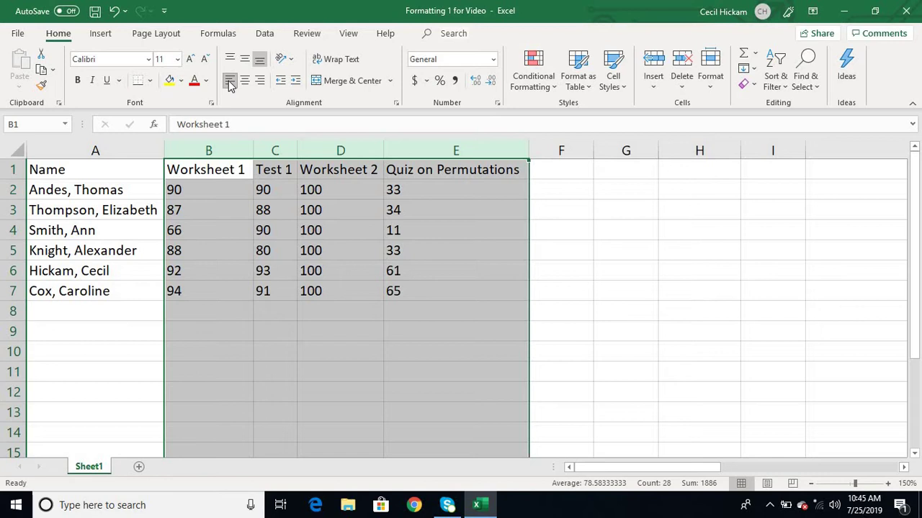
left_click(245, 82)
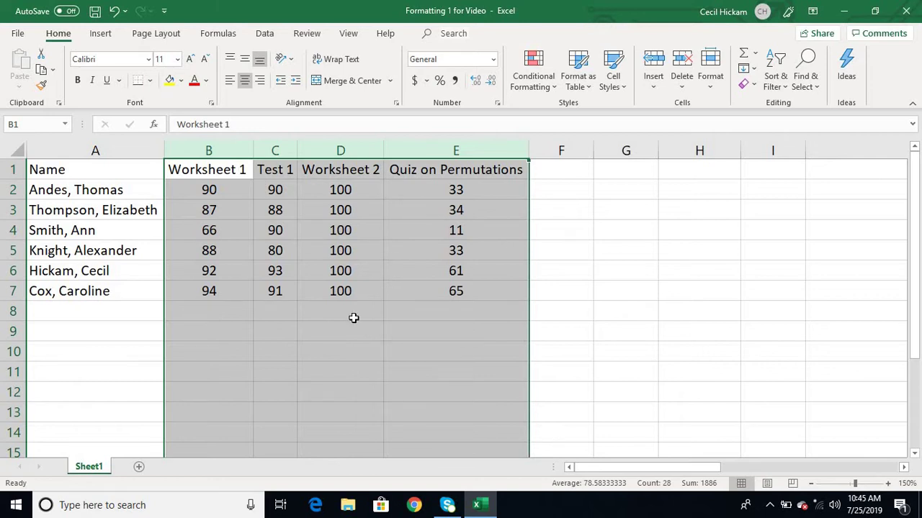
left_click(344, 317)
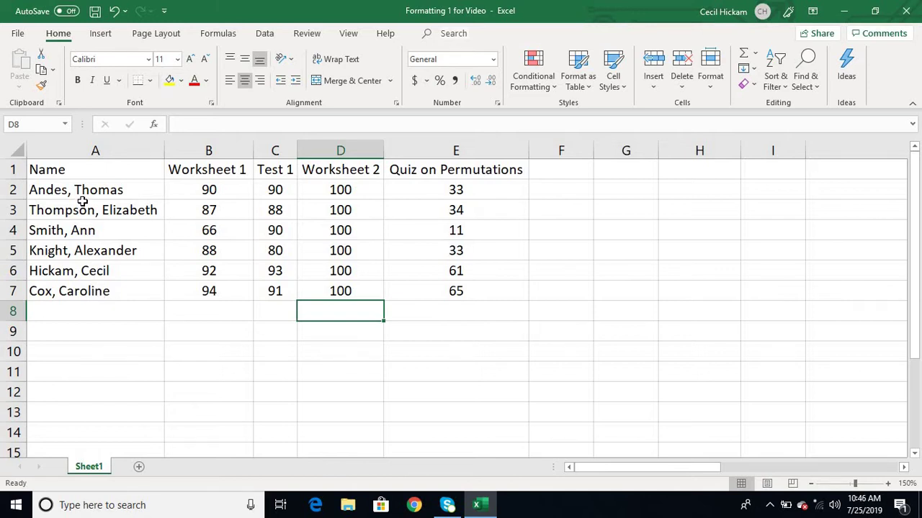
left_click_drag(83, 192, 100, 289)
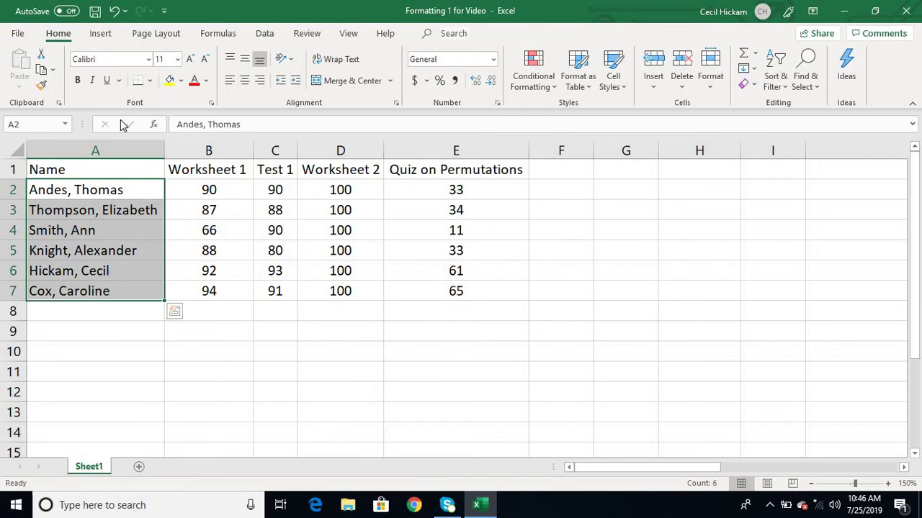
left_click(266, 36)
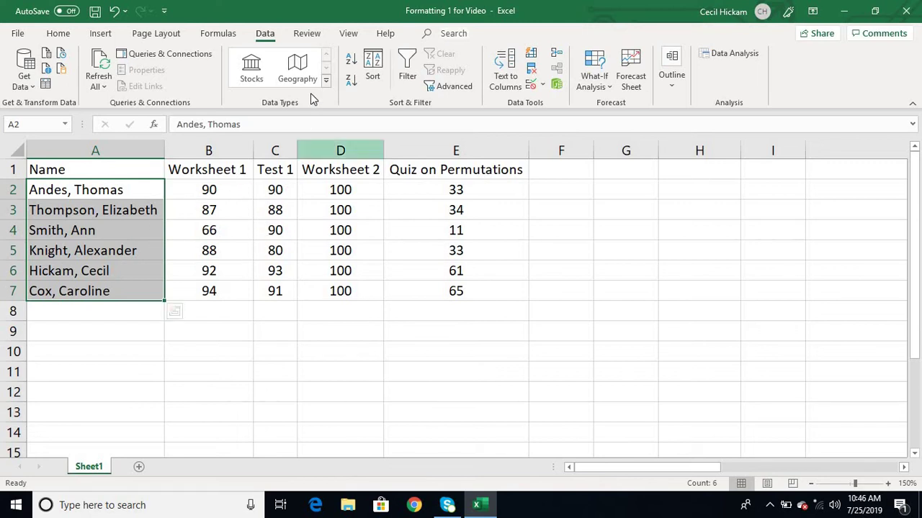
left_click(347, 64)
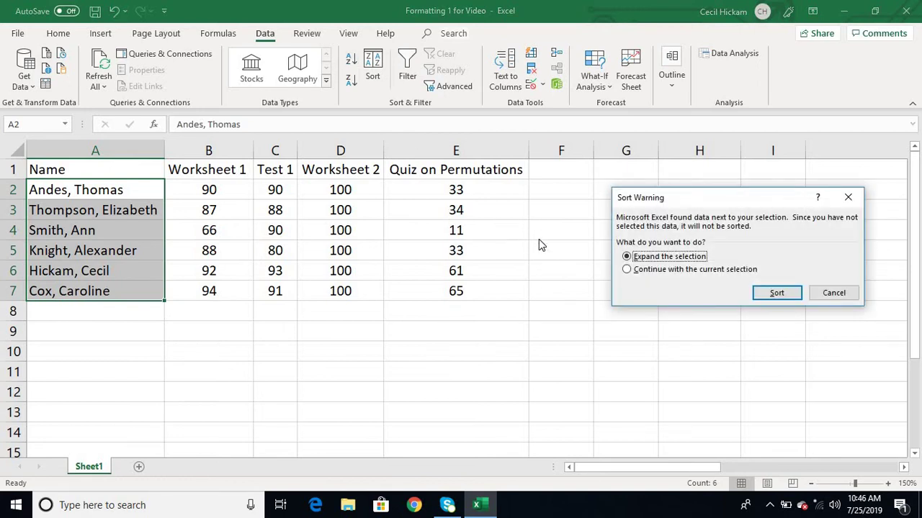
left_click(833, 293)
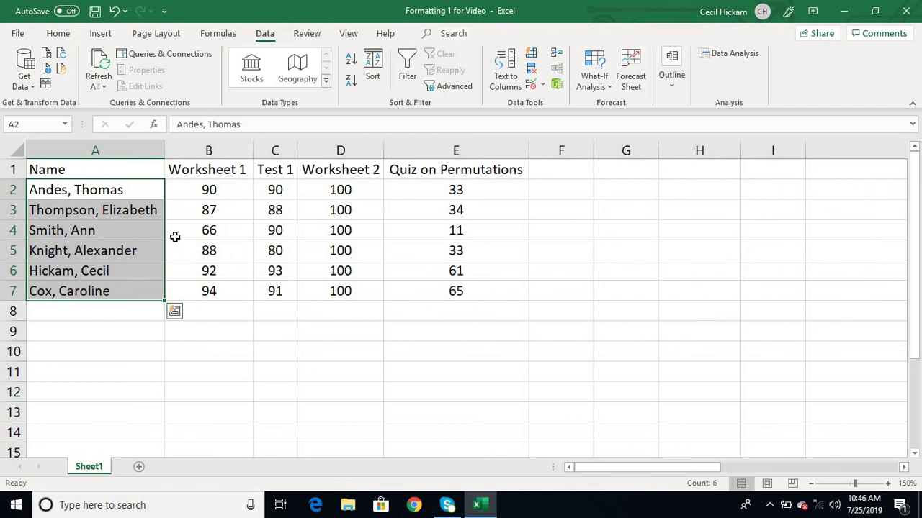
- Sort the student records in A2:E7 in ascending order by name, keeping each row's scores together
left_click(139, 194)
left_click_drag(137, 192, 417, 294)
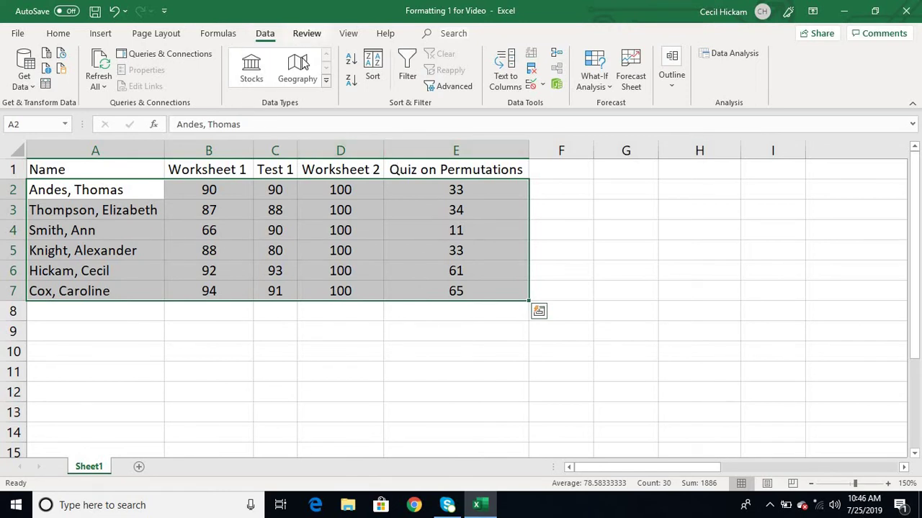
left_click(351, 63)
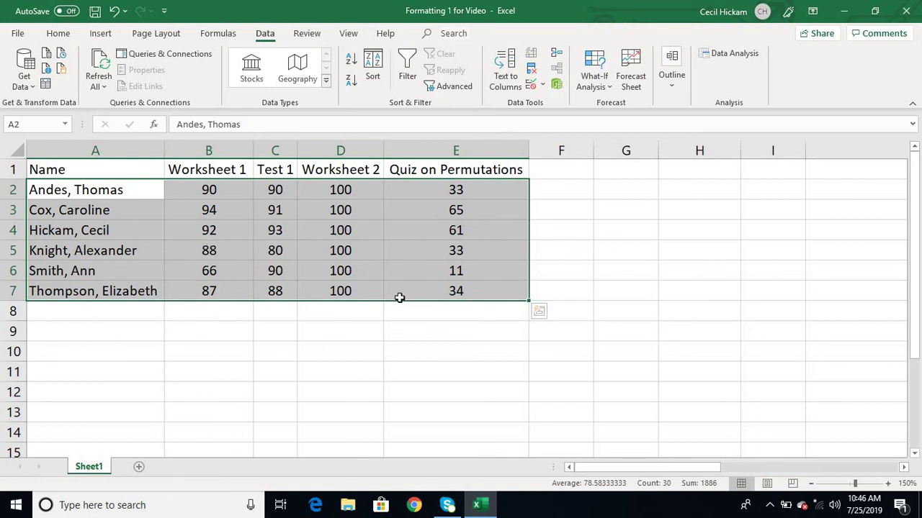
left_click(377, 323)
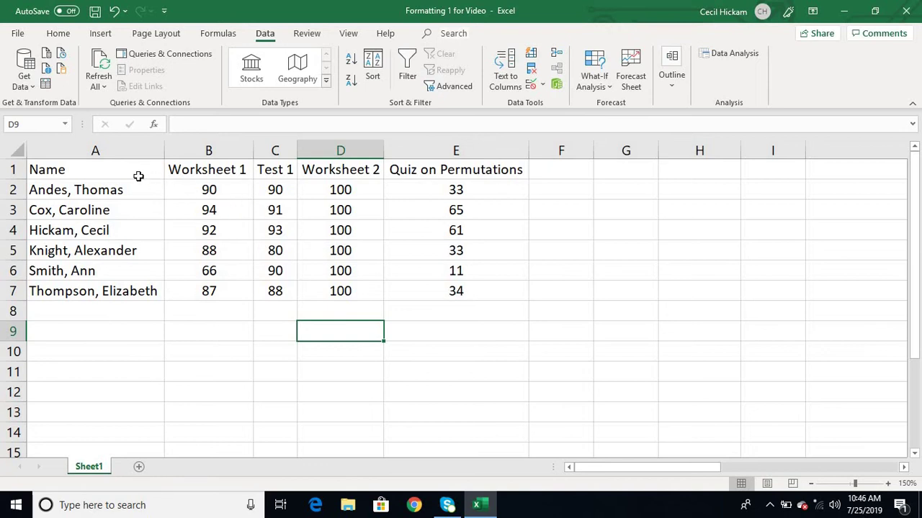
- Apply All Borders to the whole grade table, A1:E7, including the heading row
left_click_drag(134, 173, 393, 288)
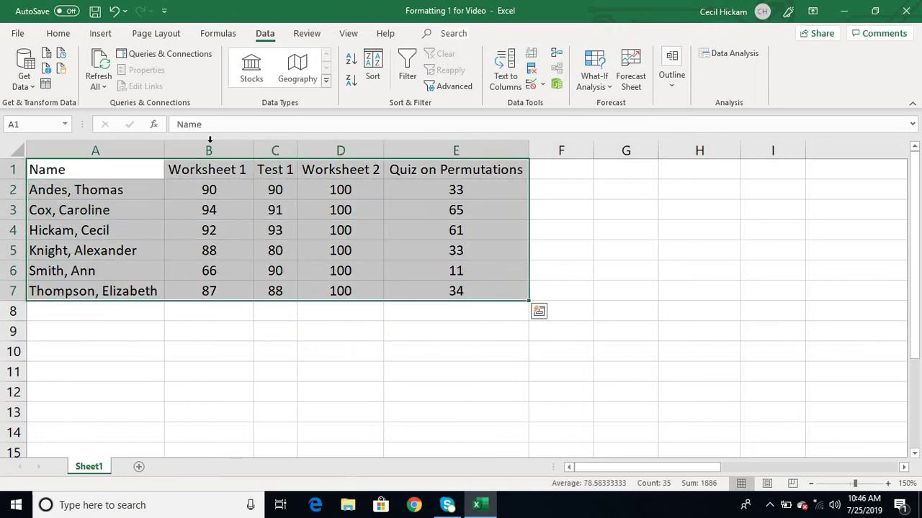
left_click(59, 34)
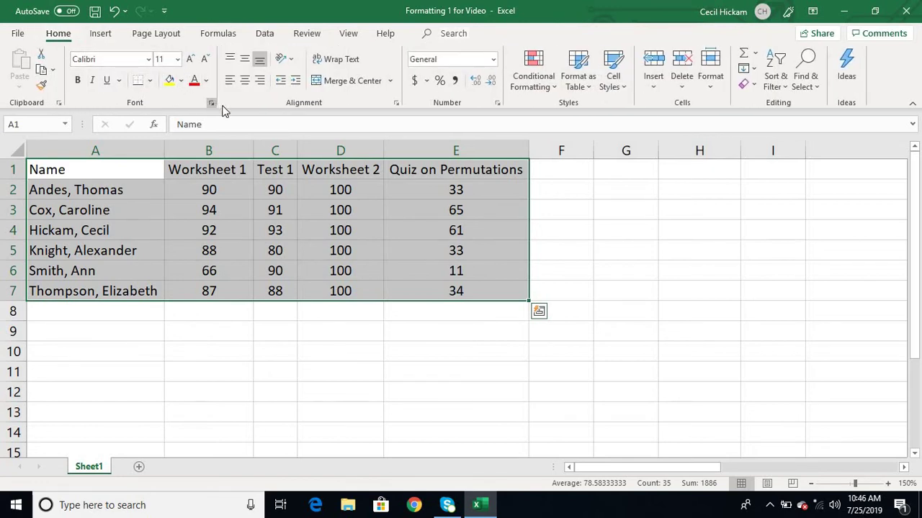
left_click(150, 81)
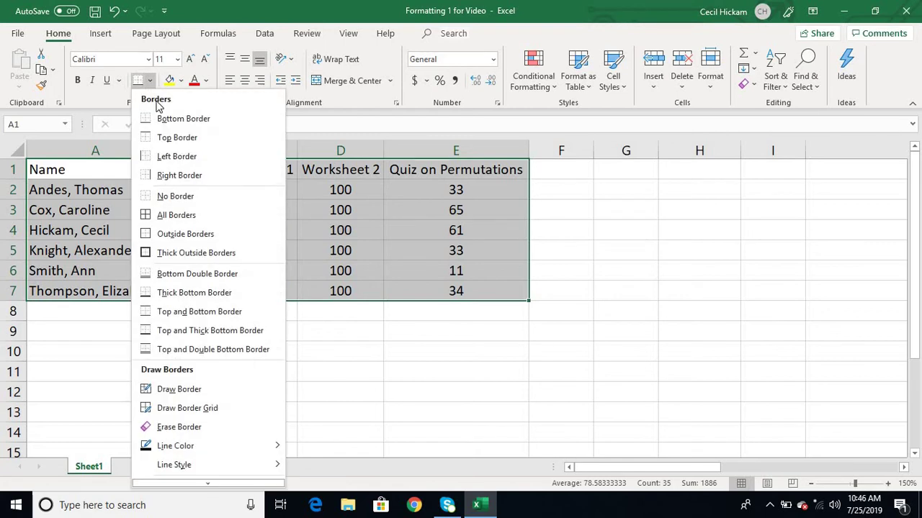
left_click(185, 219)
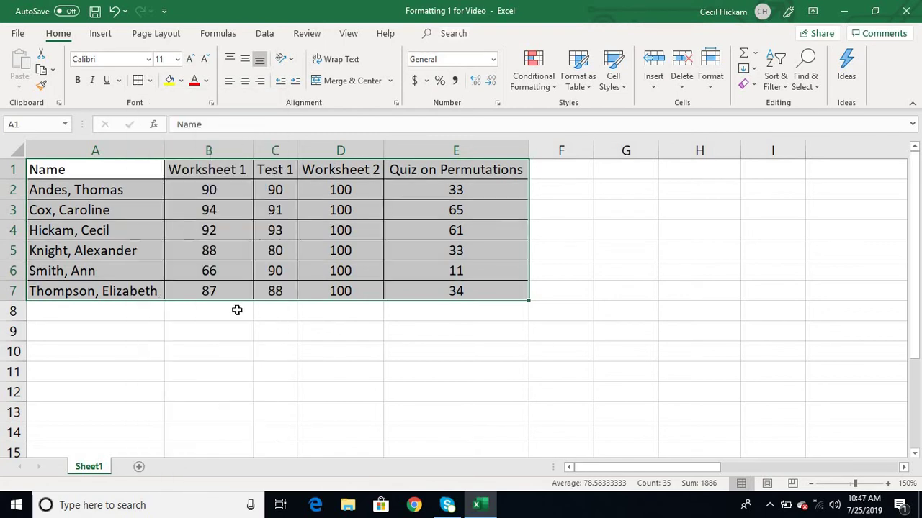
left_click(228, 317)
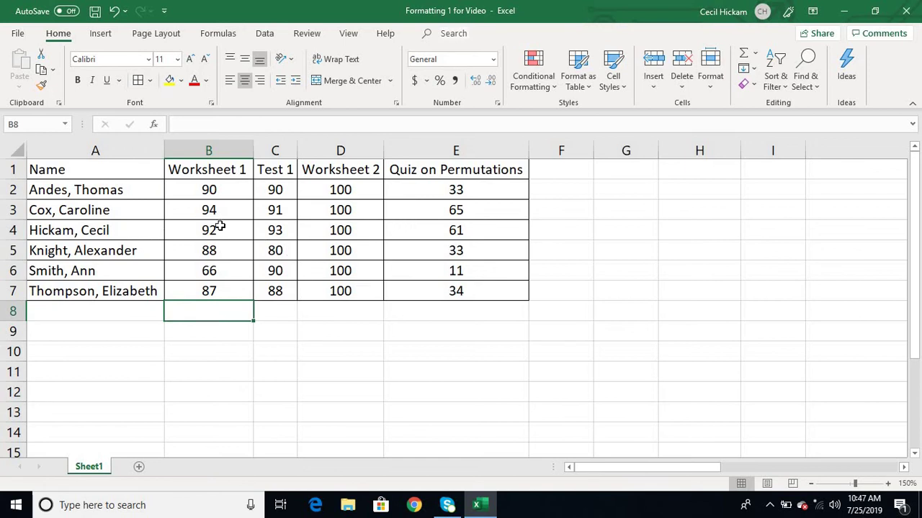
left_click(150, 80)
left_click(149, 85)
left_click(340, 249)
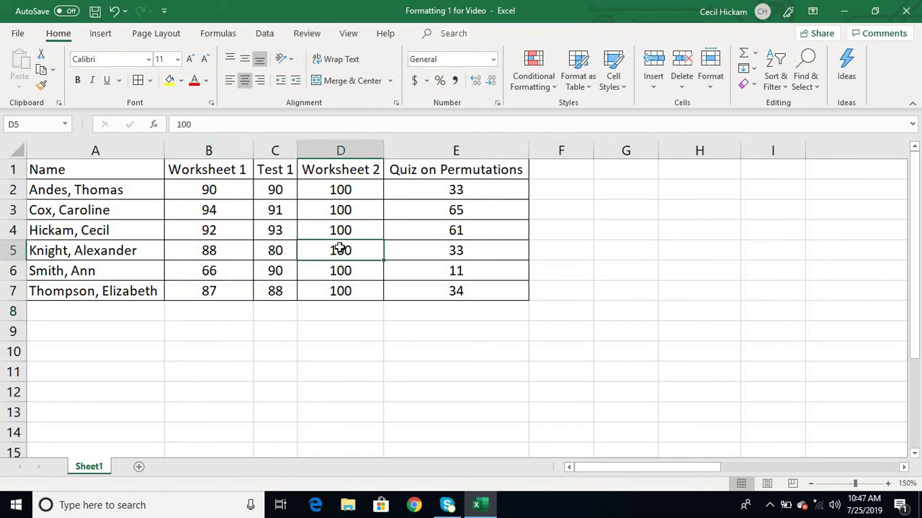
left_click(428, 170)
left_click(427, 192)
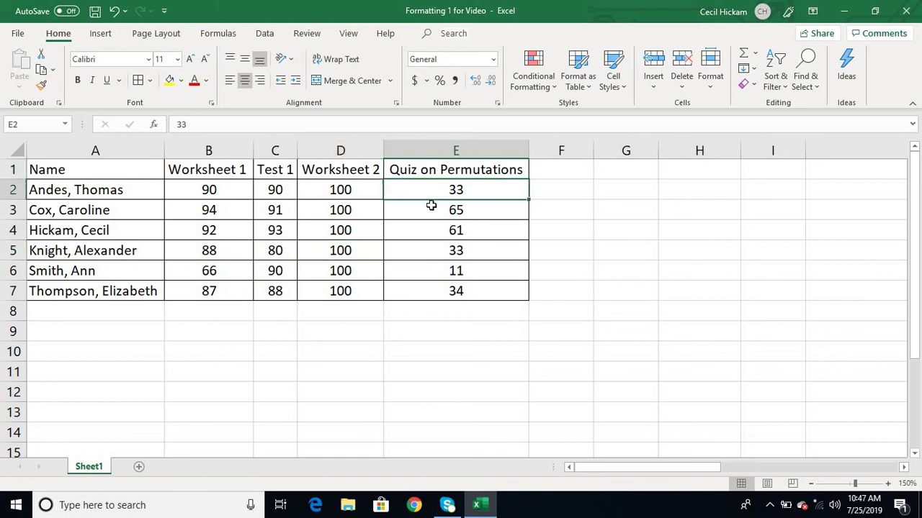
left_click(430, 210)
left_click(438, 232)
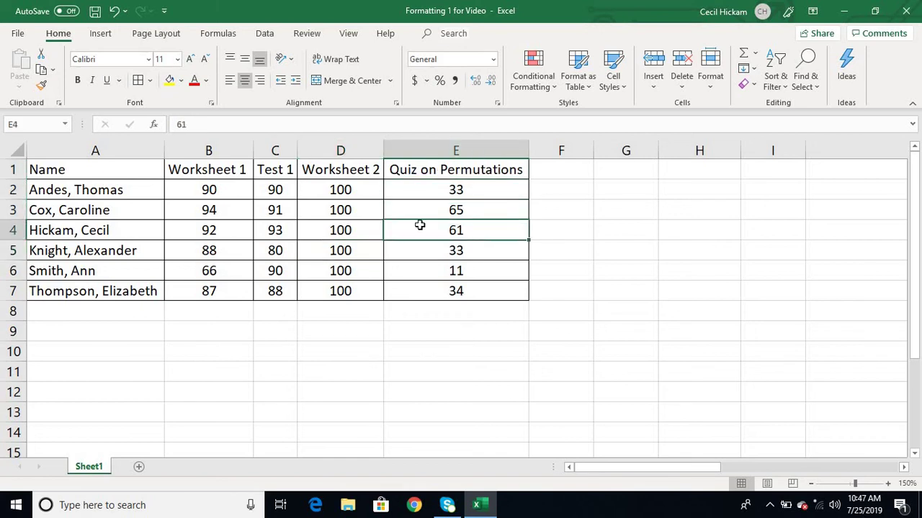
left_click(455, 151)
left_click(551, 173)
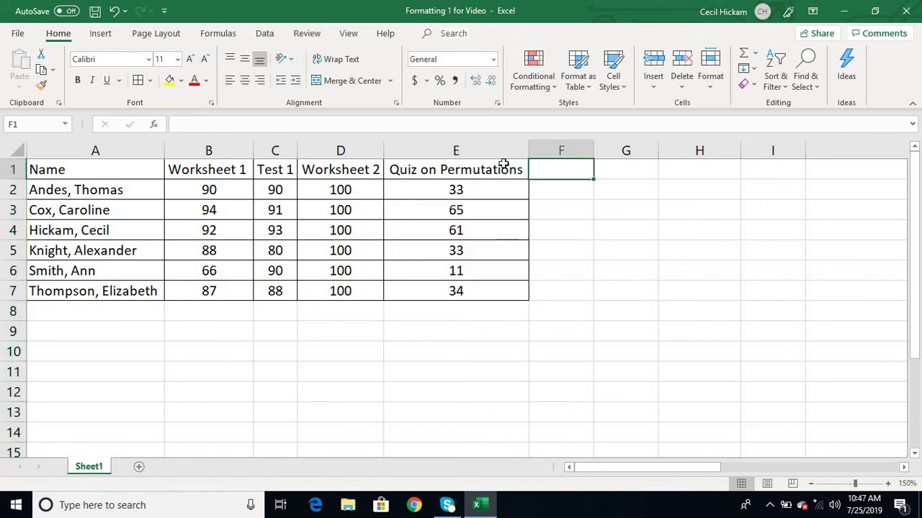
- Delete the Quiz on Permutations cells E1:E7 with the Shift cells up option
left_click_drag(466, 168, 461, 282)
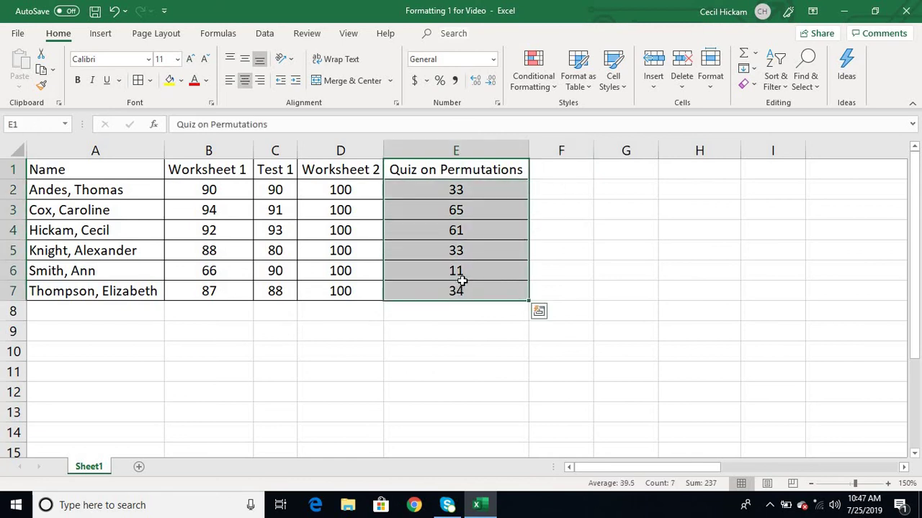
left_click(682, 87)
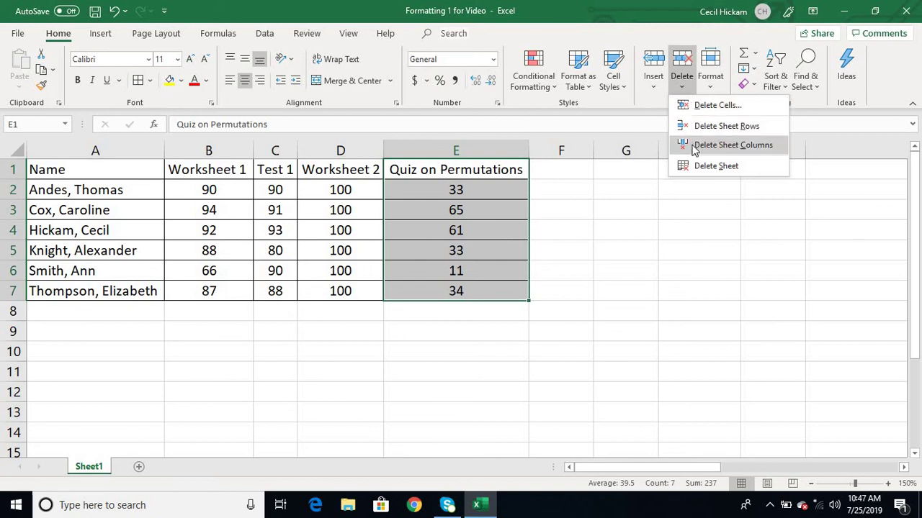
left_click(711, 108)
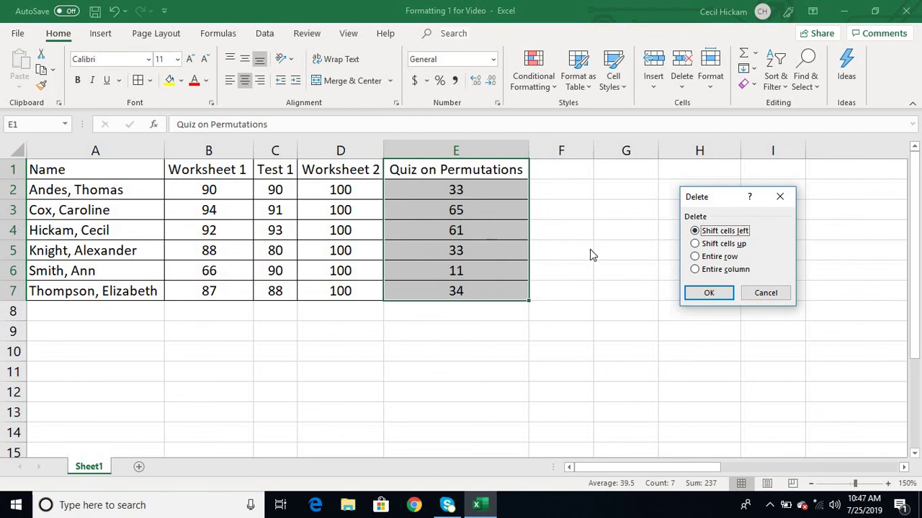
left_click(695, 244)
left_click(707, 292)
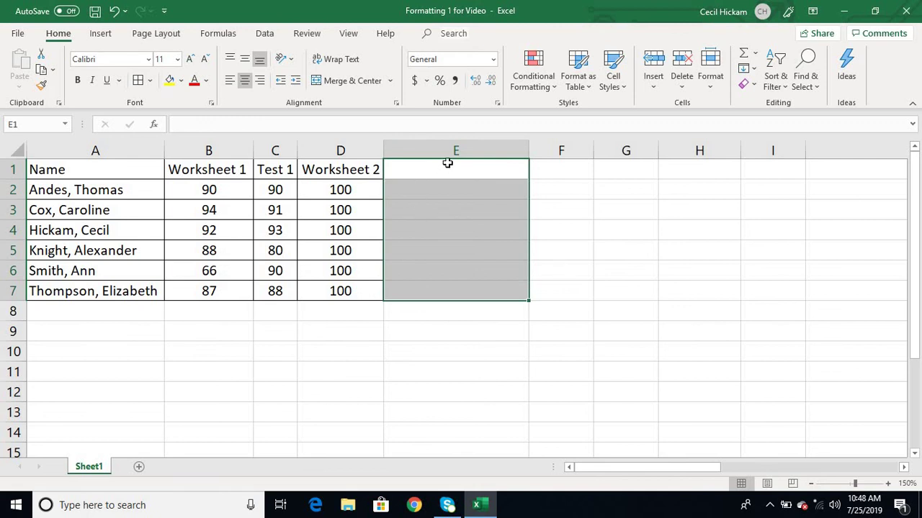
left_click(686, 87)
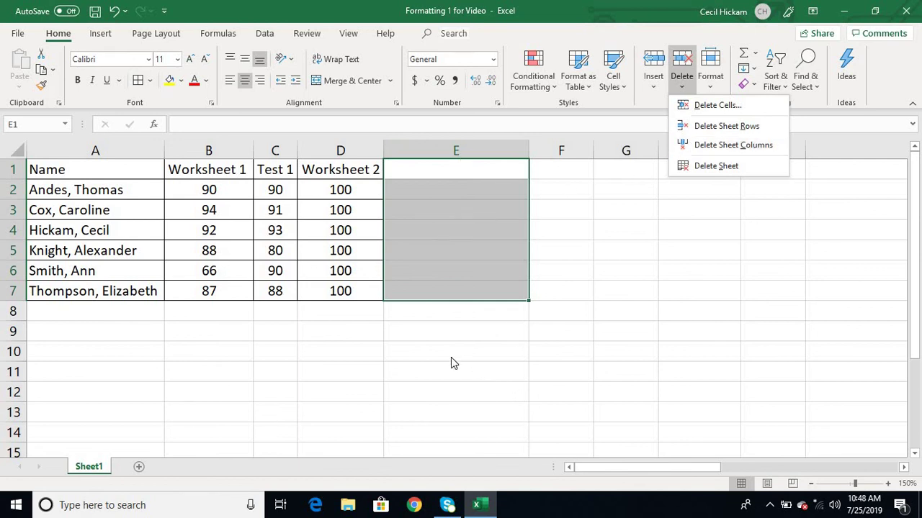
left_click(440, 336)
left_click(362, 318)
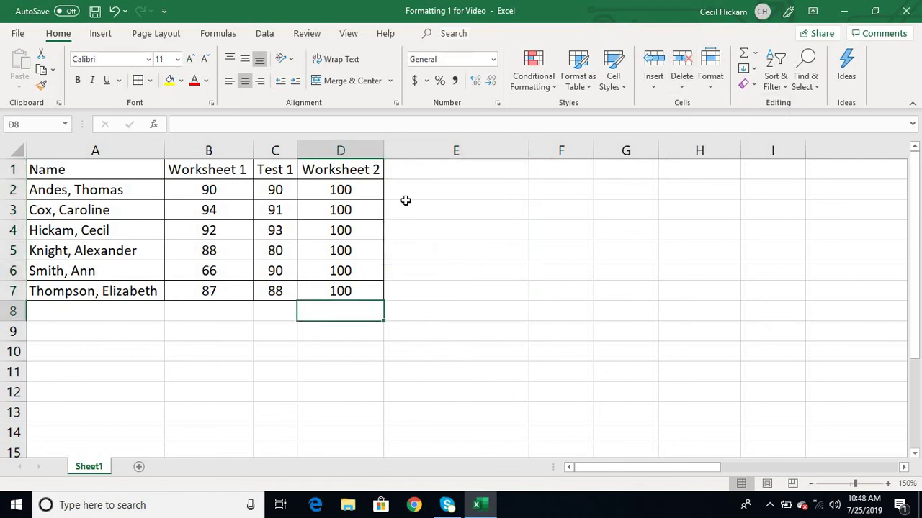